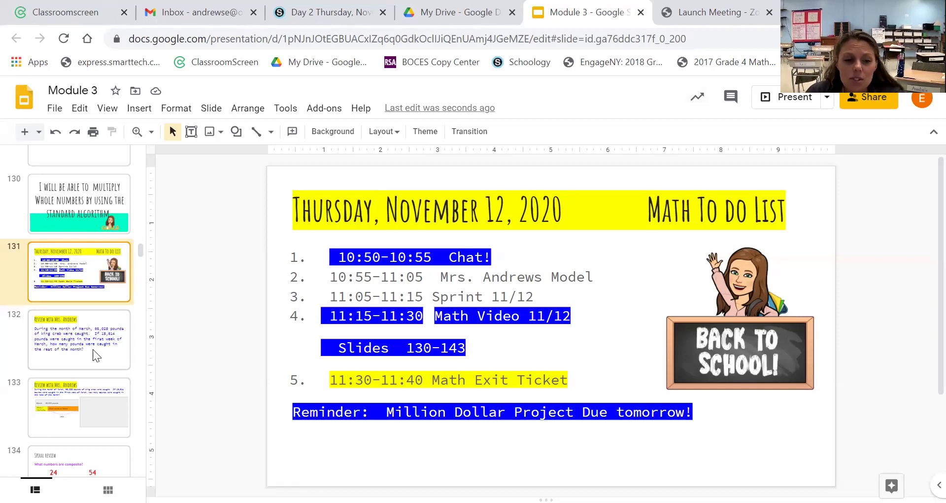
Step: Go from the Spiral Review slide to slide 135, 'STEPS for The Standard Algorithm'
{"action": "scroll", "coordinate": [89, 365], "scroll_direction": "down", "scroll_amount": 2}
{"action": "left_click", "coordinate": [84, 382]}
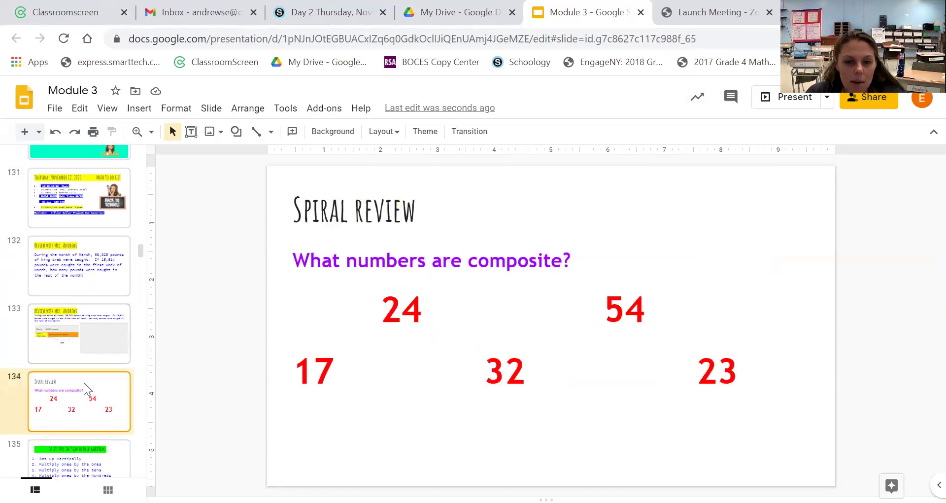
{"action": "scroll", "coordinate": [84, 383], "scroll_direction": "down", "scroll_amount": 2}
{"action": "left_click", "coordinate": [83, 394]}
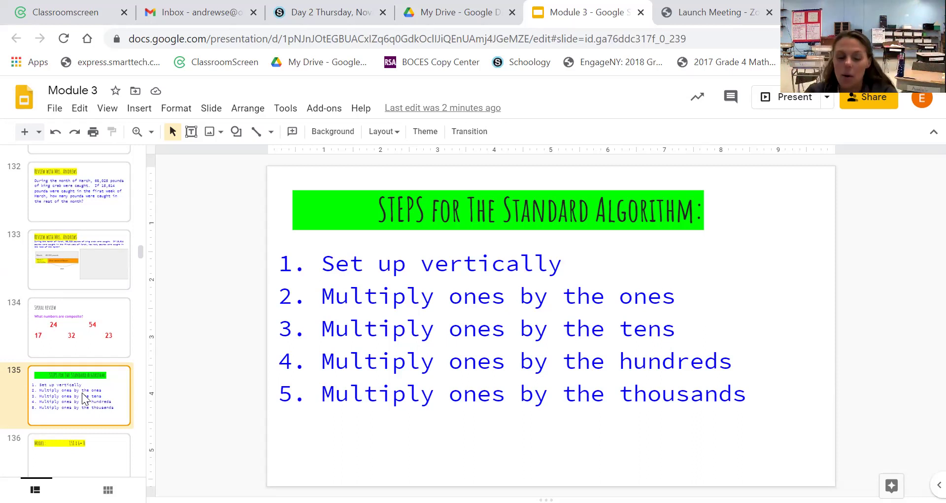
Step: Show slide 136, the Model slide for 158 x 6 = H
{"action": "left_click", "coordinate": [90, 460]}
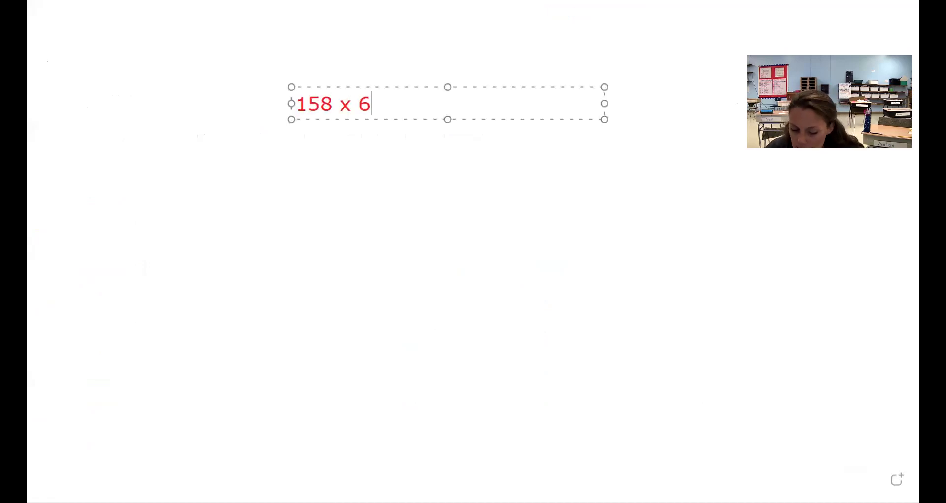
Step: Type '158 x 6= H', then hand-write 158 × 6 vertically above an answer line
{"action": "type", "text": "= H"}
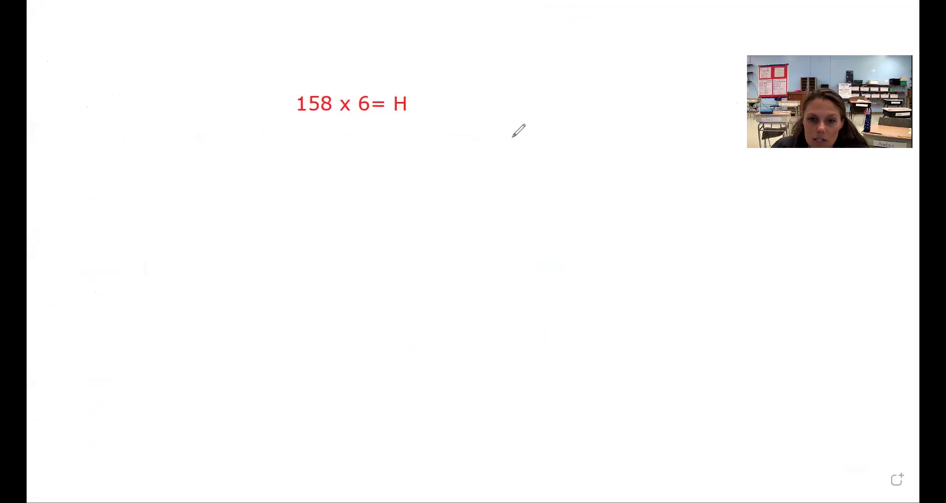
{"action": "left_click_drag", "start_coordinate": [515, 141], "coordinate": [508, 184]}
{"action": "mouse_move", "coordinate": [575, 142]}
{"action": "left_mouse_down"}
{"action": "mouse_move", "coordinate": [545, 161]}
{"action": "mouse_move", "coordinate": [537, 183]}
{"action": "left_mouse_up"}
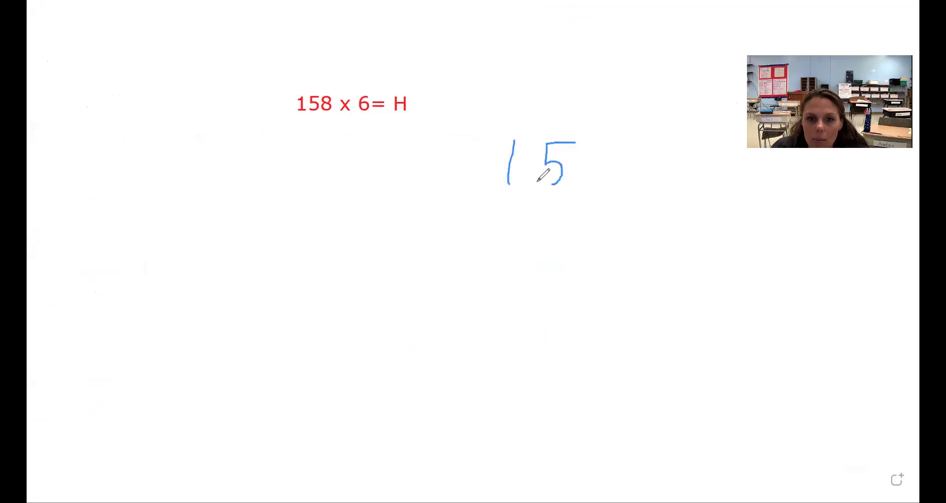
{"action": "mouse_move", "coordinate": [629, 141]}
{"action": "left_mouse_down"}
{"action": "mouse_move", "coordinate": [601, 136]}
{"action": "mouse_move", "coordinate": [586, 181]}
{"action": "mouse_move", "coordinate": [629, 140]}
{"action": "left_mouse_up"}
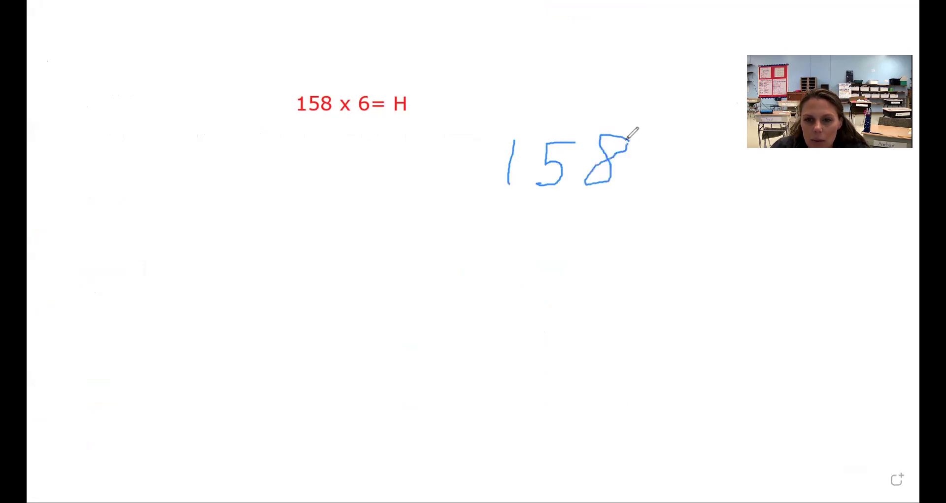
{"action": "mouse_move", "coordinate": [463, 210]}
{"action": "left_mouse_down"}
{"action": "mouse_move", "coordinate": [422, 243]}
{"action": "mouse_move", "coordinate": [481, 258]}
{"action": "left_mouse_up"}
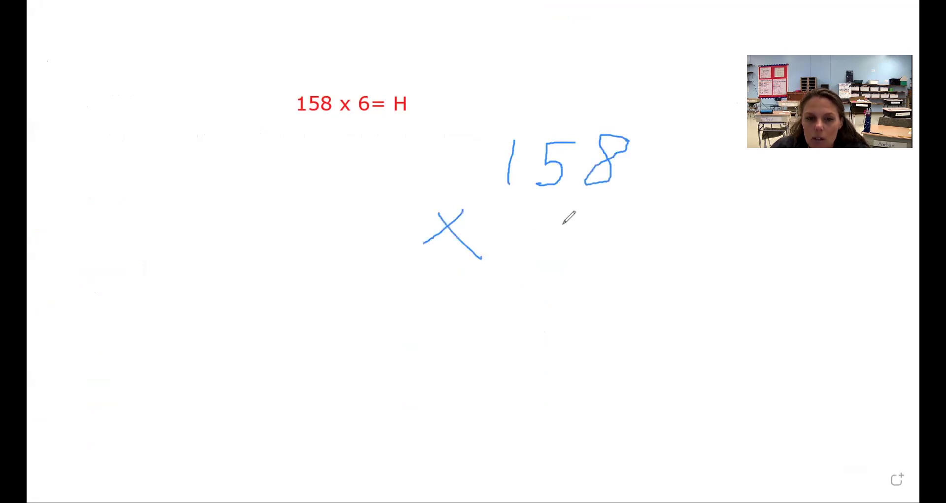
{"action": "mouse_move", "coordinate": [597, 197]}
{"action": "left_mouse_down"}
{"action": "mouse_move", "coordinate": [585, 216]}
{"action": "mouse_move", "coordinate": [604, 225]}
{"action": "mouse_move", "coordinate": [591, 244]}
{"action": "left_mouse_up"}
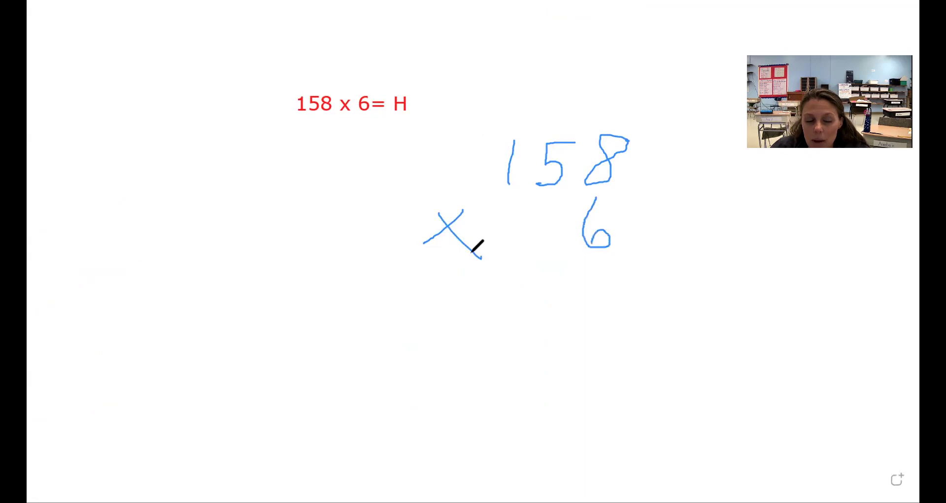
{"action": "left_click_drag", "start_coordinate": [395, 256], "coordinate": [648, 267]}
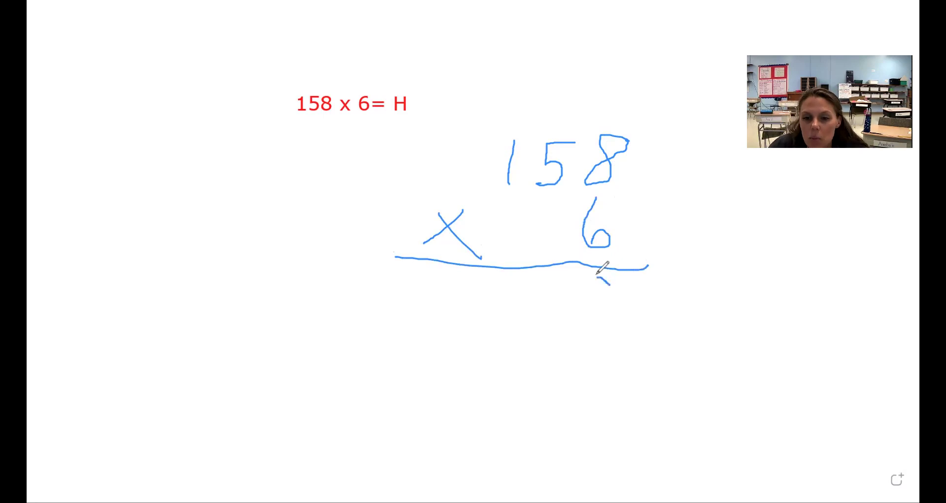
Step: Hand-write the product 948 under the line, with carries 4 and 3 above 158
{"action": "mouse_move", "coordinate": [607, 279]}
{"action": "left_mouse_down"}
{"action": "mouse_move", "coordinate": [598, 305]}
{"action": "mouse_move", "coordinate": [608, 291]}
{"action": "left_mouse_up"}
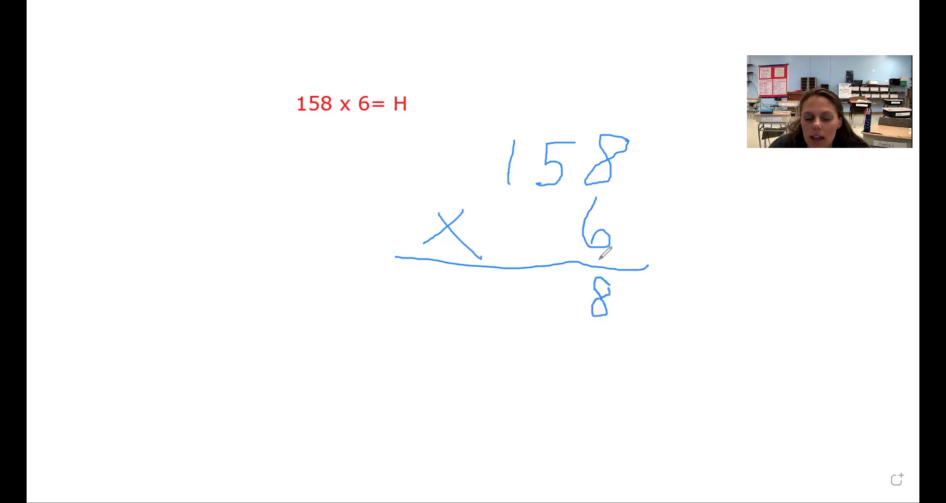
{"action": "mouse_move", "coordinate": [548, 104]}
{"action": "left_mouse_down"}
{"action": "mouse_move", "coordinate": [548, 117]}
{"action": "mouse_move", "coordinate": [566, 117]}
{"action": "mouse_move", "coordinate": [562, 135]}
{"action": "left_mouse_up"}
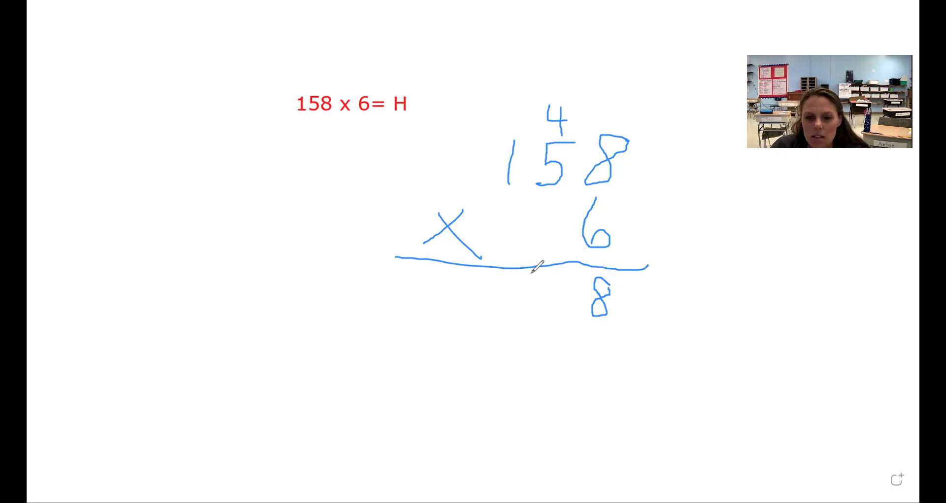
{"action": "mouse_move", "coordinate": [532, 276]}
{"action": "left_mouse_down"}
{"action": "mouse_move", "coordinate": [533, 297]}
{"action": "mouse_move", "coordinate": [558, 296]}
{"action": "mouse_move", "coordinate": [547, 321]}
{"action": "left_mouse_up"}
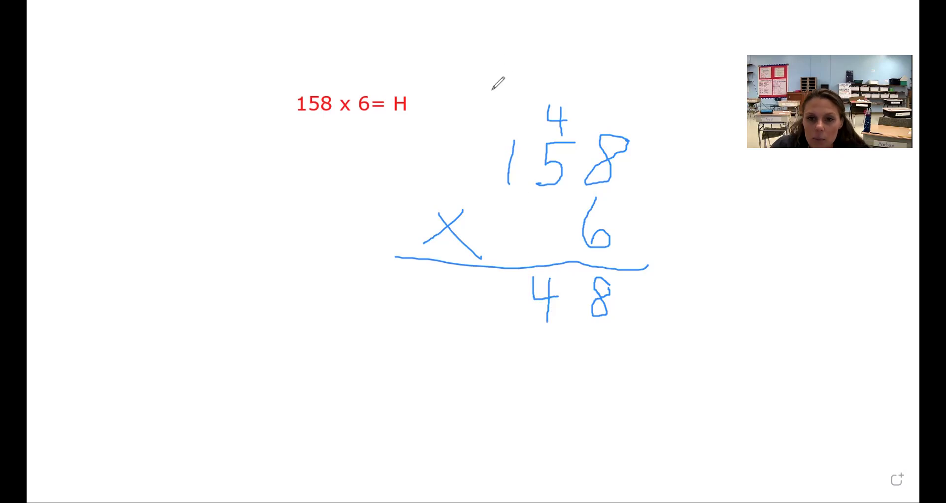
{"action": "mouse_move", "coordinate": [489, 106]}
{"action": "left_mouse_down"}
{"action": "mouse_move", "coordinate": [494, 118]}
{"action": "mouse_move", "coordinate": [482, 129]}
{"action": "left_mouse_up"}
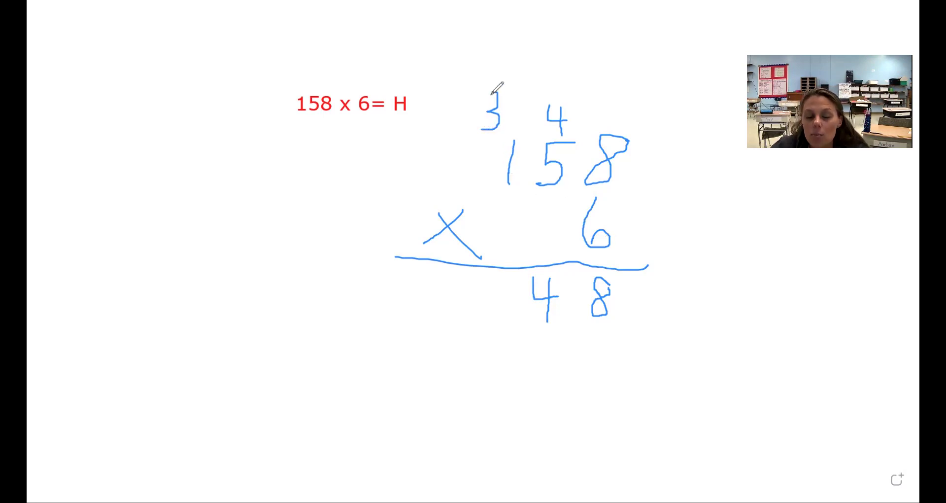
{"action": "left_click_drag", "start_coordinate": [502, 284], "coordinate": [503, 329]}
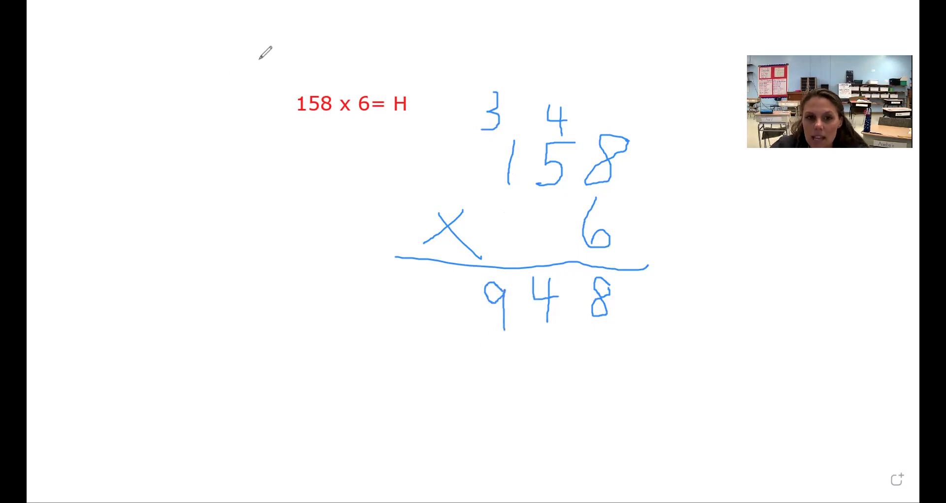
Step: Add a text box below the work reading 'H= 948'
{"action": "left_click", "coordinate": [465, 397]}
{"action": "type", "text": "H"}
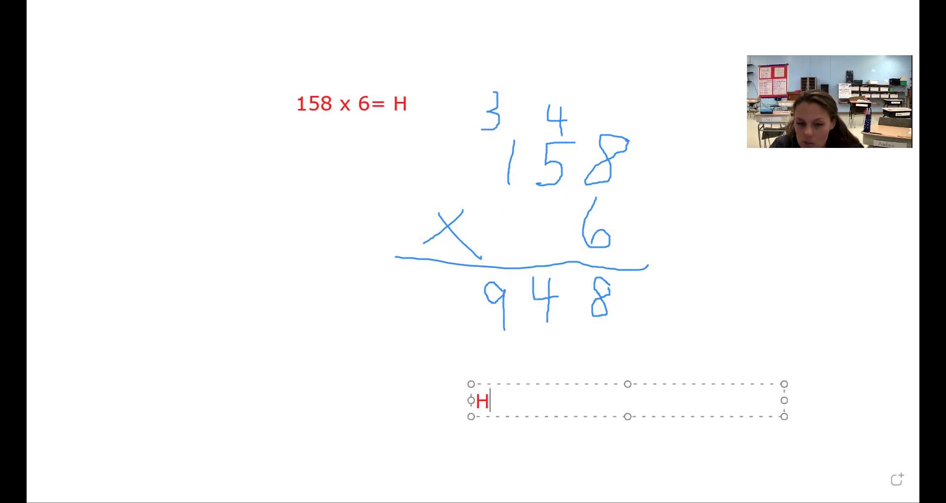
{"action": "type", "text": "= 948"}
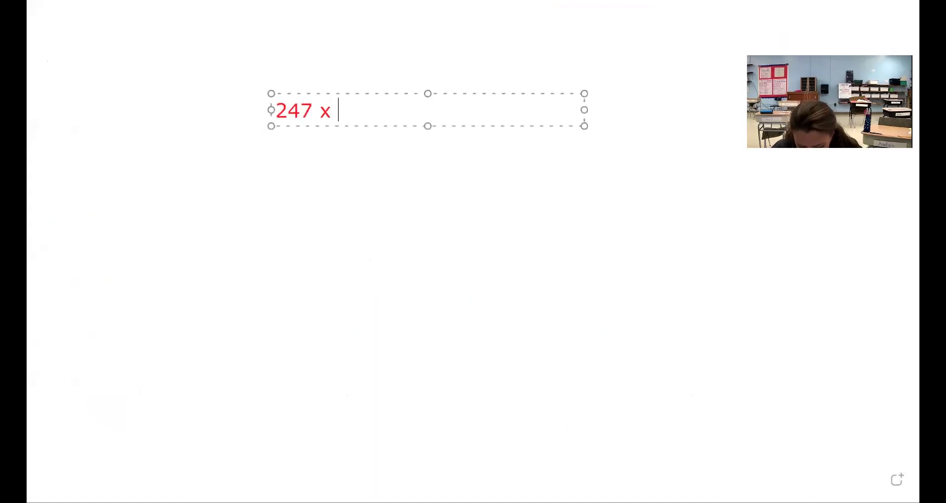
Step: Type '247 x 5=' and hand-write 247 × 5 vertically with an underline
{"action": "type", "text": "5= I"}
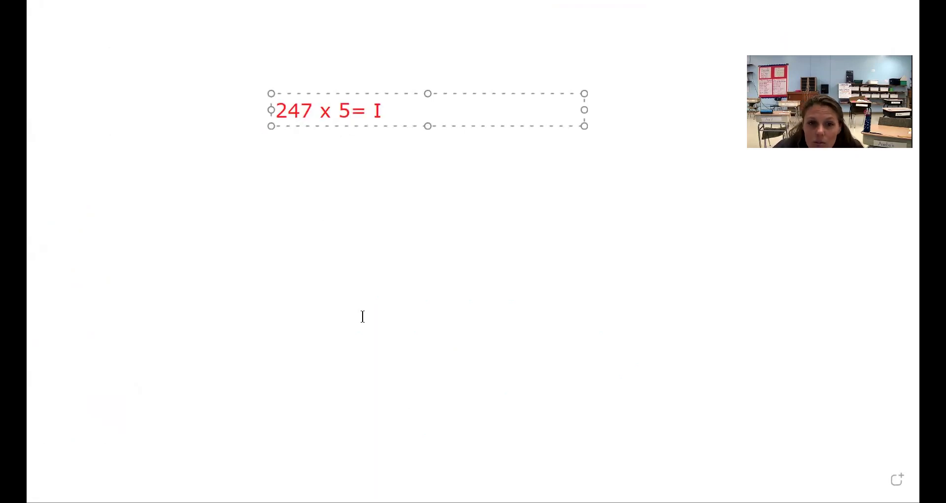
{"action": "mouse_move", "coordinate": [569, 164]}
{"action": "left_mouse_down"}
{"action": "mouse_move", "coordinate": [597, 155]}
{"action": "mouse_move", "coordinate": [572, 209]}
{"action": "mouse_move", "coordinate": [614, 202]}
{"action": "left_mouse_up"}
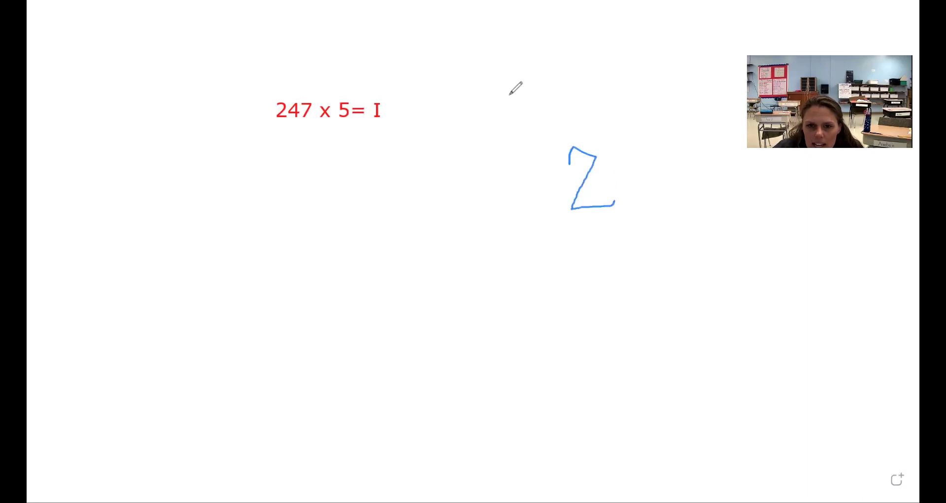
{"action": "left_click_drag", "start_coordinate": [547, 148], "coordinate": [574, 183]}
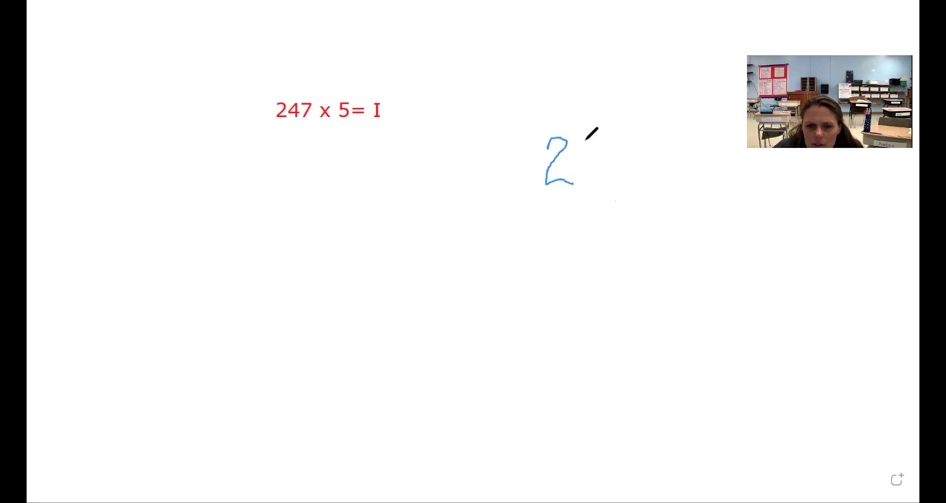
{"action": "mouse_move", "coordinate": [586, 135]}
{"action": "left_mouse_down"}
{"action": "mouse_move", "coordinate": [611, 164]}
{"action": "mouse_move", "coordinate": [600, 194]}
{"action": "left_mouse_up"}
{"action": "left_click", "coordinate": [620, 136]}
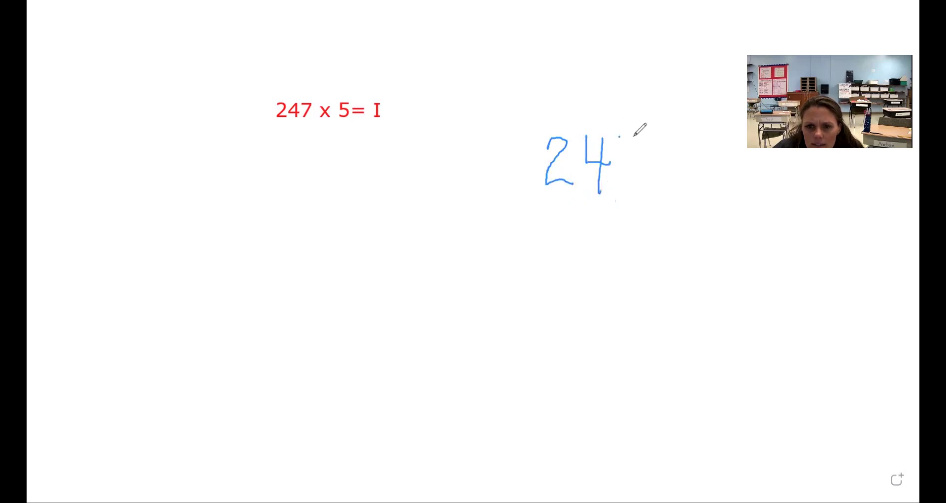
{"action": "left_click_drag", "start_coordinate": [634, 135], "coordinate": [630, 193]}
{"action": "mouse_move", "coordinate": [520, 211]}
{"action": "left_mouse_down"}
{"action": "mouse_move", "coordinate": [505, 234]}
{"action": "mouse_move", "coordinate": [520, 231]}
{"action": "left_mouse_up"}
{"action": "mouse_move", "coordinate": [625, 195]}
{"action": "left_mouse_down"}
{"action": "mouse_move", "coordinate": [640, 210]}
{"action": "mouse_move", "coordinate": [628, 233]}
{"action": "left_mouse_up"}
{"action": "left_click_drag", "start_coordinate": [482, 253], "coordinate": [697, 265]}
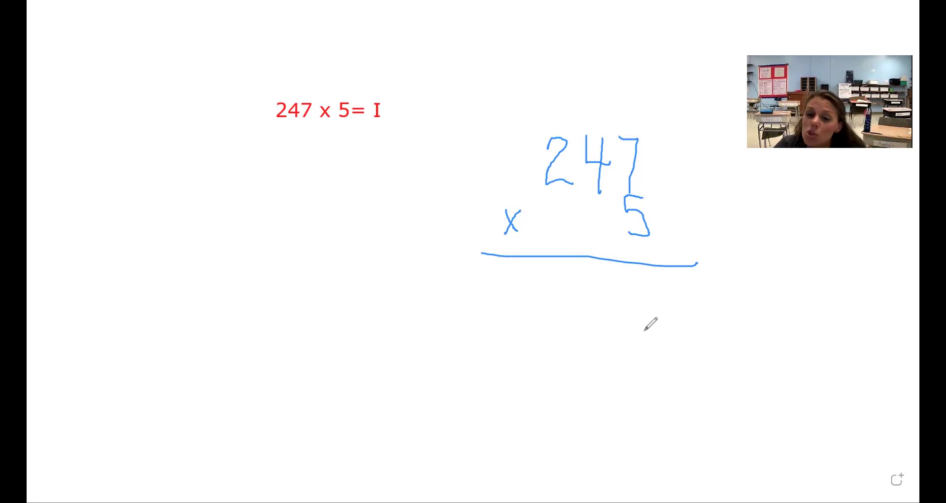
Step: Write carries 3, 2, 1, a placeholder 0, and the product 1,235 under the line
{"action": "mouse_move", "coordinate": [661, 274]}
{"action": "left_mouse_down"}
{"action": "mouse_move", "coordinate": [642, 280]}
{"action": "mouse_move", "coordinate": [656, 276]}
{"action": "mouse_move", "coordinate": [658, 296]}
{"action": "mouse_move", "coordinate": [642, 297]}
{"action": "left_mouse_up"}
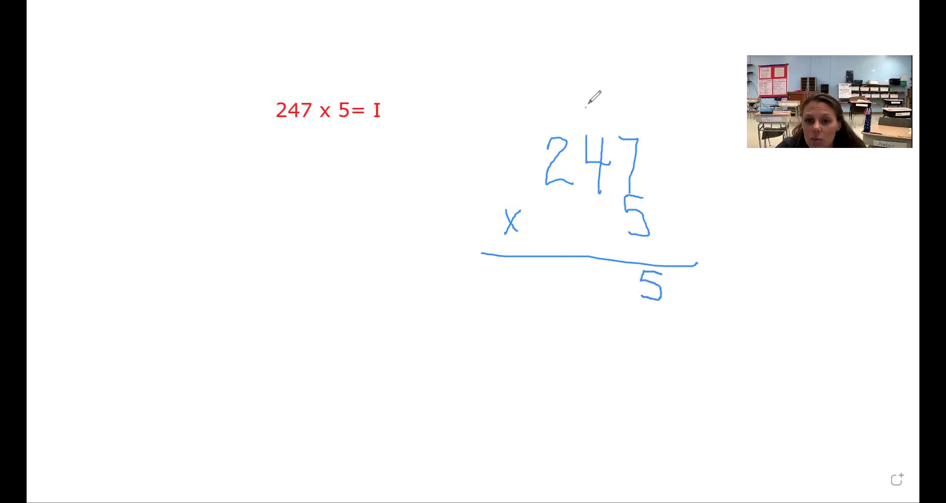
{"action": "mouse_move", "coordinate": [586, 107]}
{"action": "left_mouse_down"}
{"action": "mouse_move", "coordinate": [603, 122]}
{"action": "mouse_move", "coordinate": [584, 128]}
{"action": "left_mouse_up"}
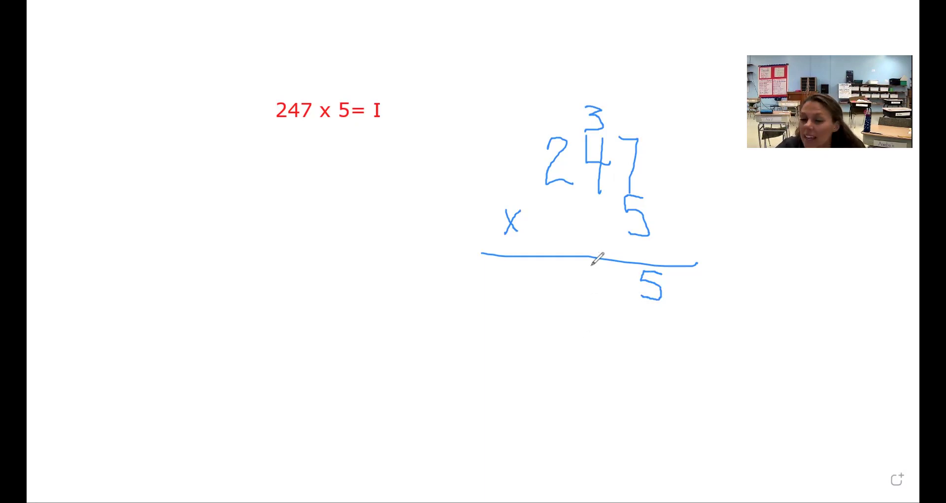
{"action": "mouse_move", "coordinate": [593, 266]}
{"action": "left_mouse_down"}
{"action": "mouse_move", "coordinate": [611, 268]}
{"action": "mouse_move", "coordinate": [601, 279]}
{"action": "mouse_move", "coordinate": [611, 284]}
{"action": "mouse_move", "coordinate": [595, 293]}
{"action": "left_mouse_up"}
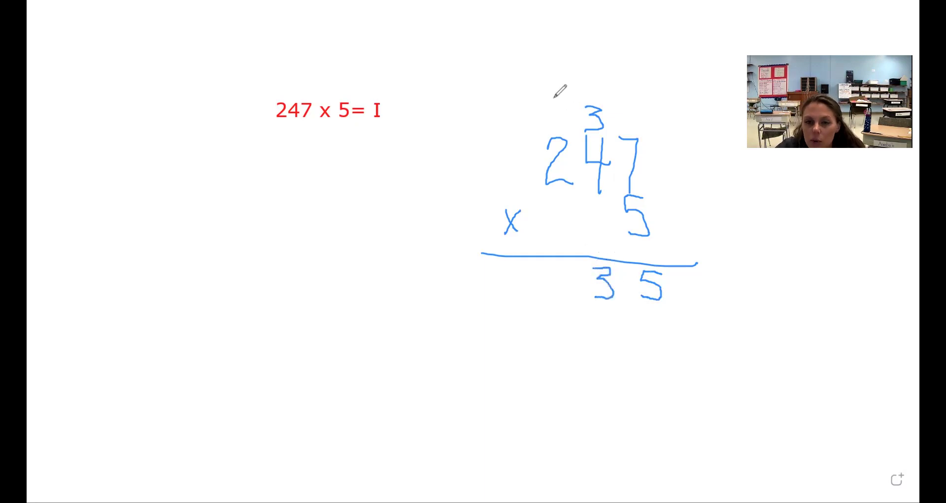
{"action": "mouse_move", "coordinate": [543, 106]}
{"action": "left_mouse_down"}
{"action": "mouse_move", "coordinate": [538, 125]}
{"action": "mouse_move", "coordinate": [559, 128]}
{"action": "left_mouse_up"}
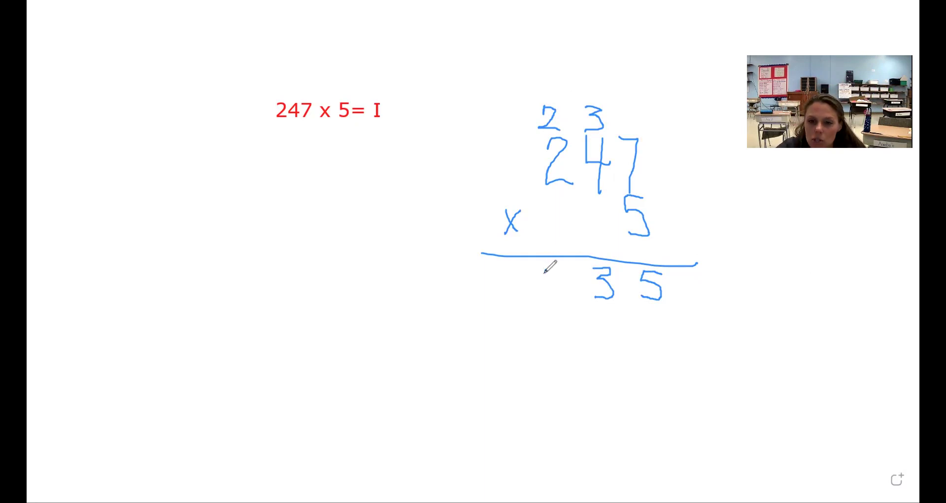
{"action": "mouse_move", "coordinate": [544, 263]}
{"action": "left_mouse_down"}
{"action": "mouse_move", "coordinate": [556, 263]}
{"action": "mouse_move", "coordinate": [542, 299]}
{"action": "mouse_move", "coordinate": [570, 299]}
{"action": "left_mouse_up"}
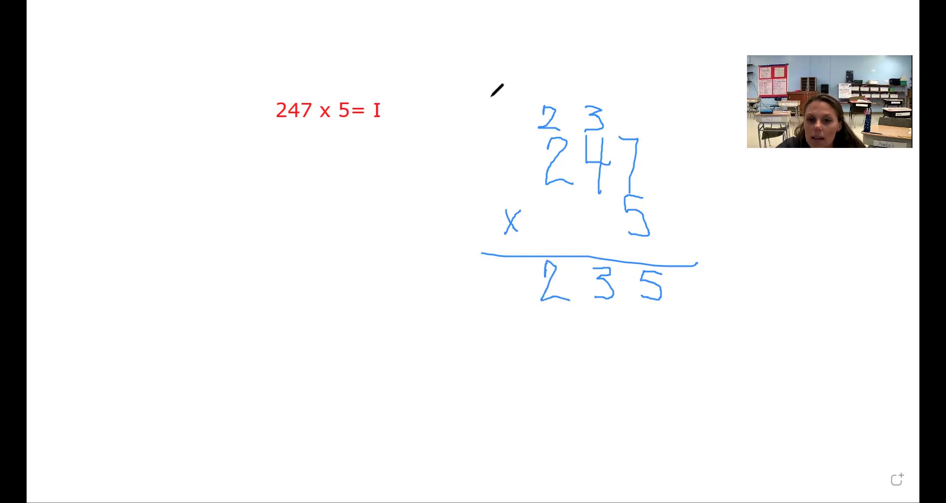
{"action": "left_click_drag", "start_coordinate": [492, 99], "coordinate": [490, 130]}
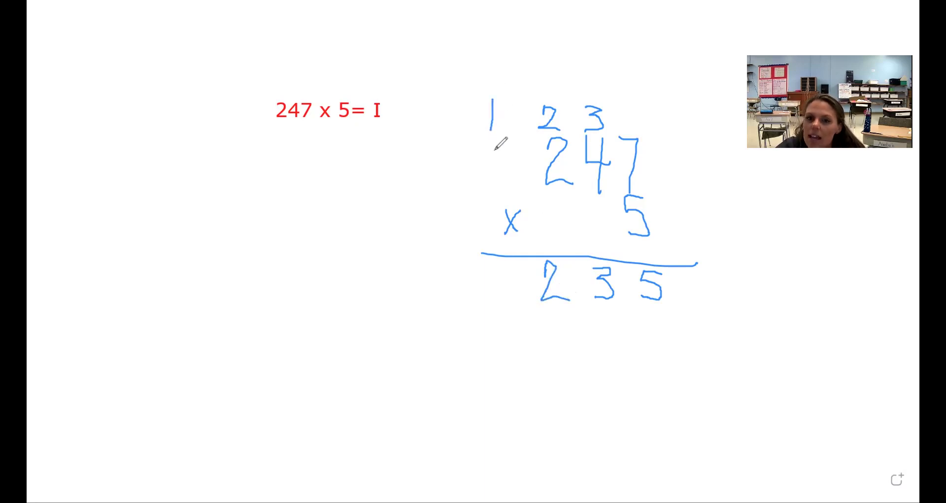
{"action": "left_click_drag", "start_coordinate": [465, 190], "coordinate": [512, 192]}
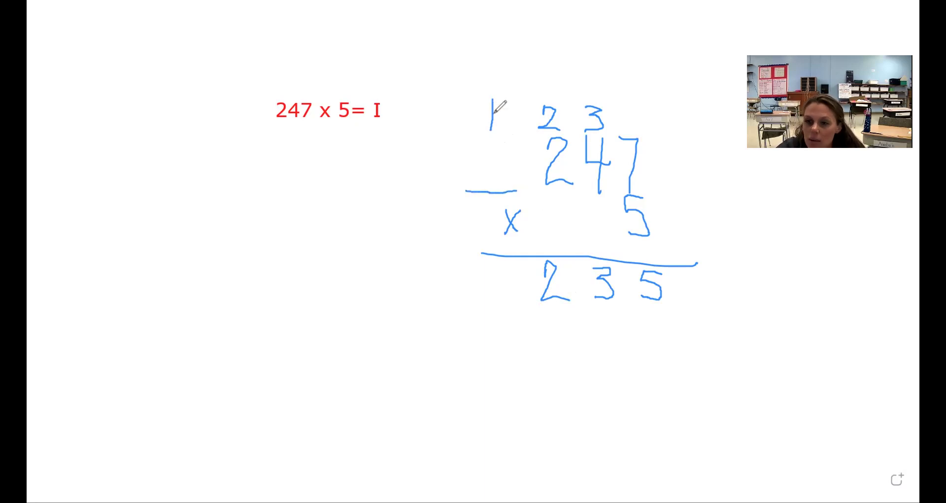
{"action": "mouse_move", "coordinate": [500, 141]}
{"action": "left_mouse_down"}
{"action": "mouse_move", "coordinate": [486, 162]}
{"action": "mouse_move", "coordinate": [507, 189]}
{"action": "mouse_move", "coordinate": [520, 142]}
{"action": "mouse_move", "coordinate": [498, 146]}
{"action": "left_mouse_up"}
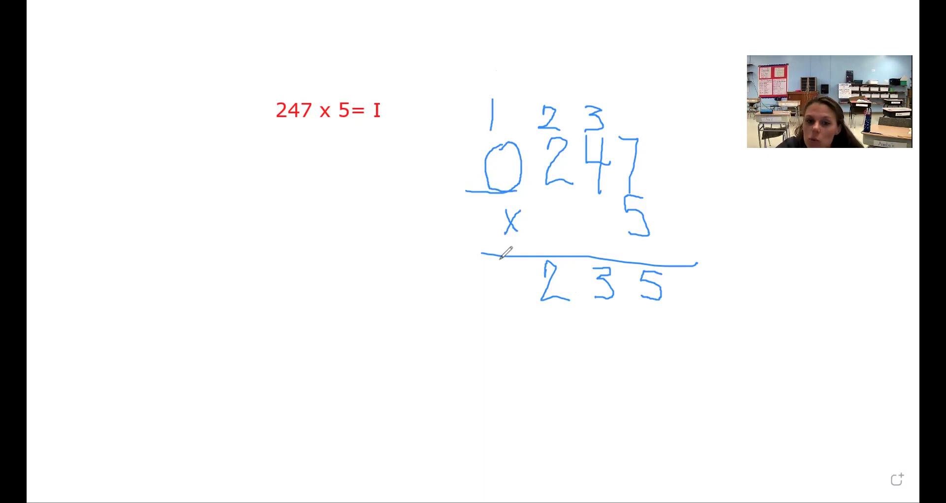
{"action": "mouse_move", "coordinate": [501, 262]}
{"action": "left_mouse_down"}
{"action": "mouse_move", "coordinate": [491, 297]}
{"action": "mouse_move", "coordinate": [505, 309]}
{"action": "left_mouse_up"}
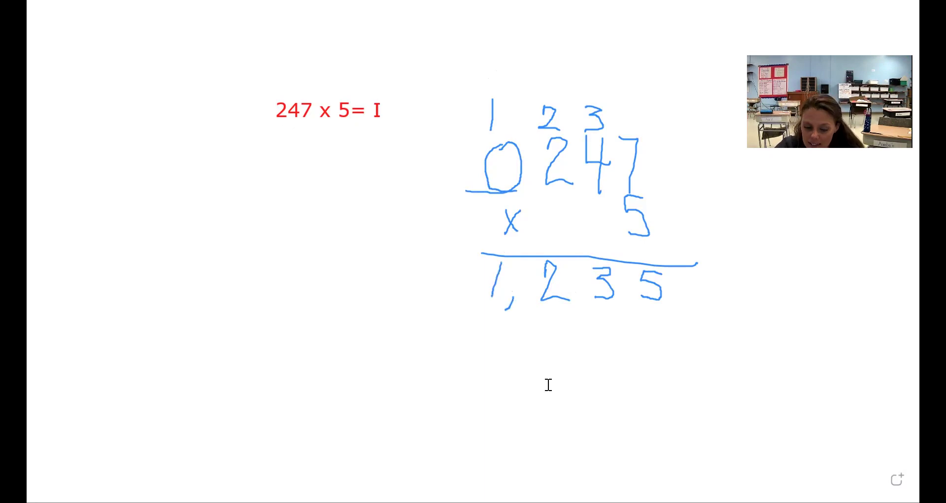
Step: Place a text box below the work and type '= 1,235' after I
{"action": "left_click", "coordinate": [481, 380]}
{"action": "type", "text": "="}
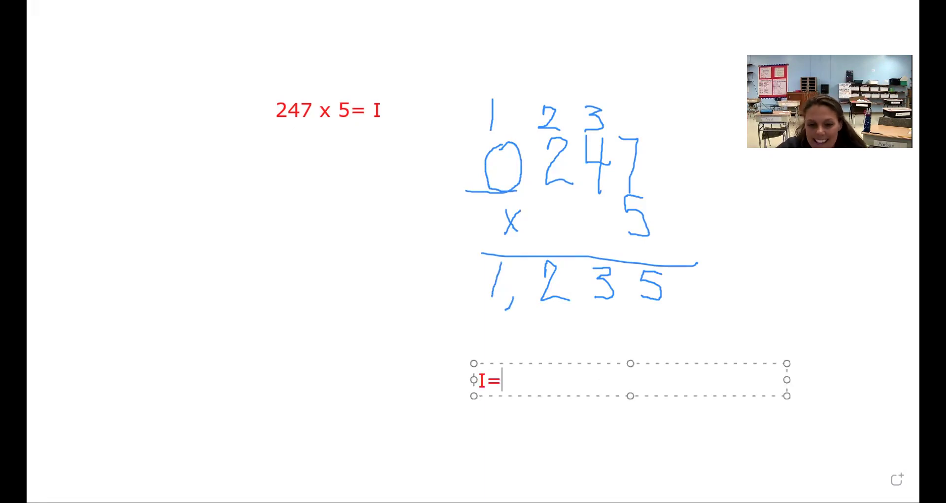
{"action": "type", "text": " 1,235"}
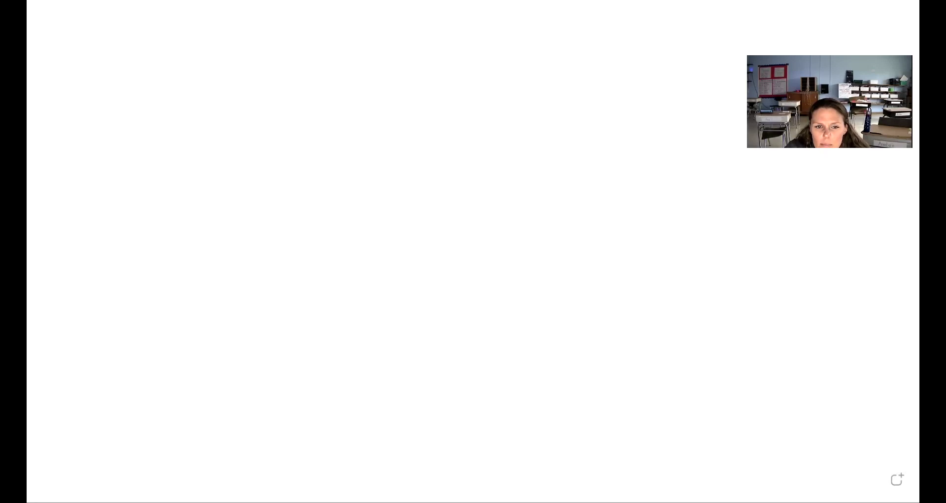
Step: Draw a long empty box on the left for the tape diagram and a small rectangle to its right
{"action": "left_click_drag", "start_coordinate": [101, 157], "coordinate": [371, 200]}
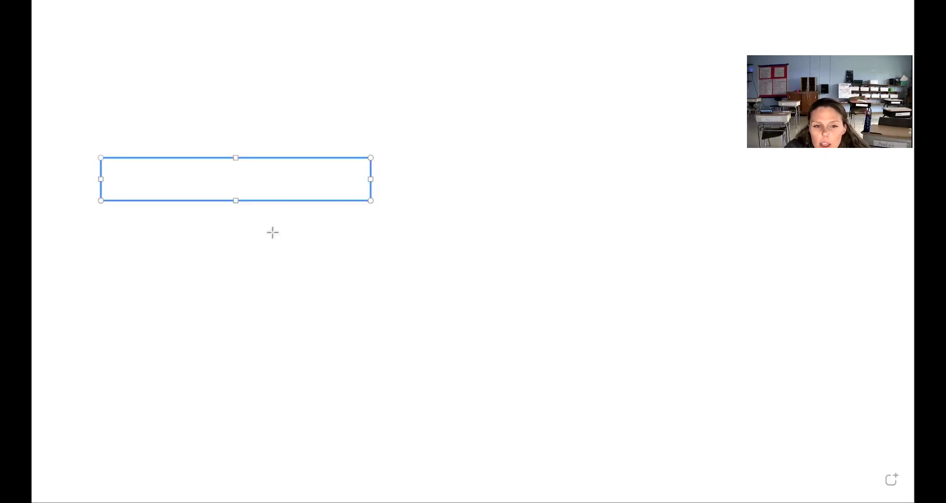
{"action": "left_click", "coordinate": [225, 173]}
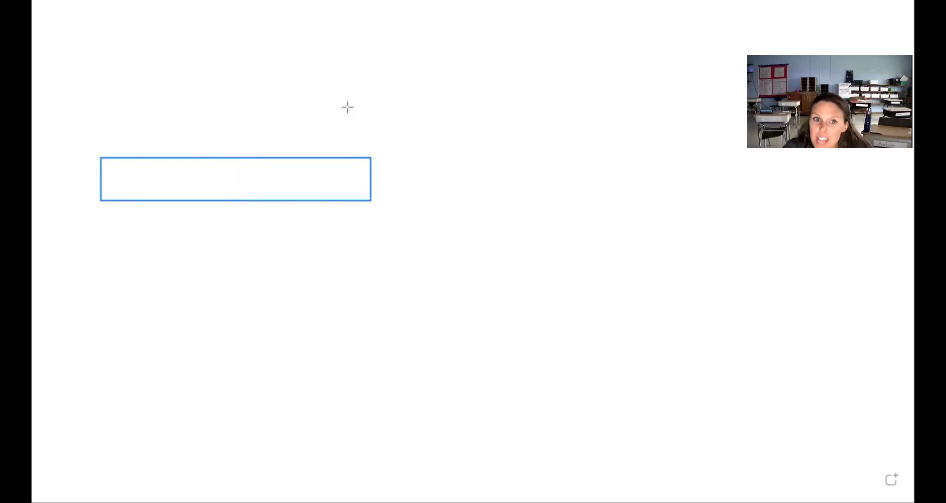
{"action": "mouse_move", "coordinate": [476, 117]}
{"action": "left_mouse_down"}
{"action": "mouse_move", "coordinate": [553, 118]}
{"action": "mouse_move", "coordinate": [533, 110]}
{"action": "mouse_move", "coordinate": [519, 85]}
{"action": "left_mouse_up"}
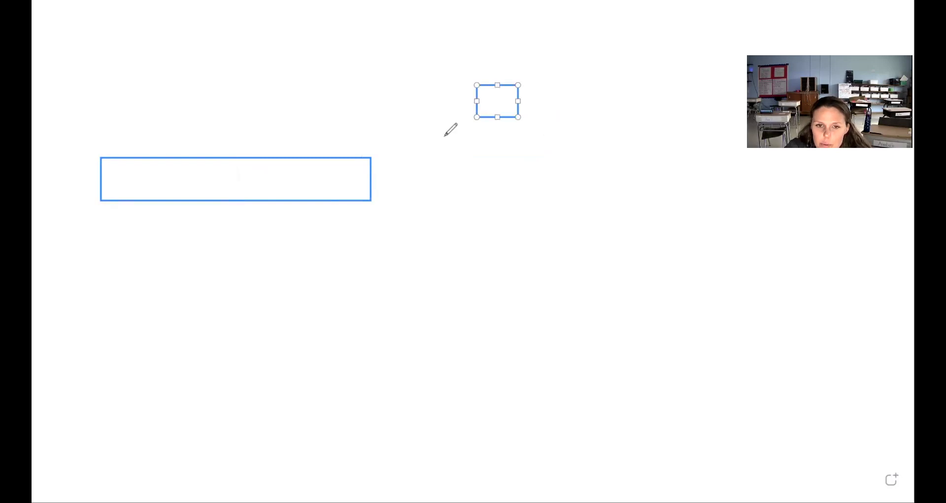
Step: Hand-write 38 × 5 vertically beside the bar and underline it
{"action": "left_click_drag", "start_coordinate": [446, 121], "coordinate": [448, 172]}
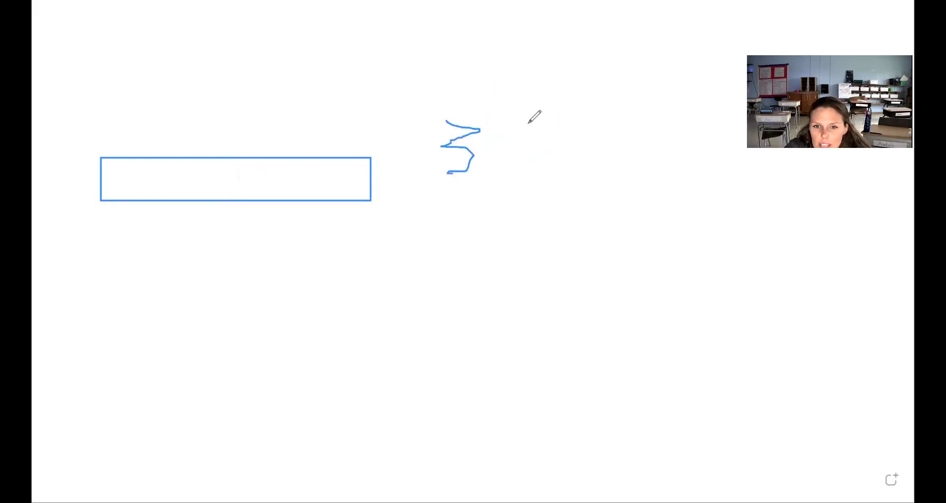
{"action": "mouse_move", "coordinate": [519, 109]}
{"action": "left_mouse_down"}
{"action": "mouse_move", "coordinate": [522, 129]}
{"action": "mouse_move", "coordinate": [507, 143]}
{"action": "mouse_move", "coordinate": [530, 123]}
{"action": "left_mouse_up"}
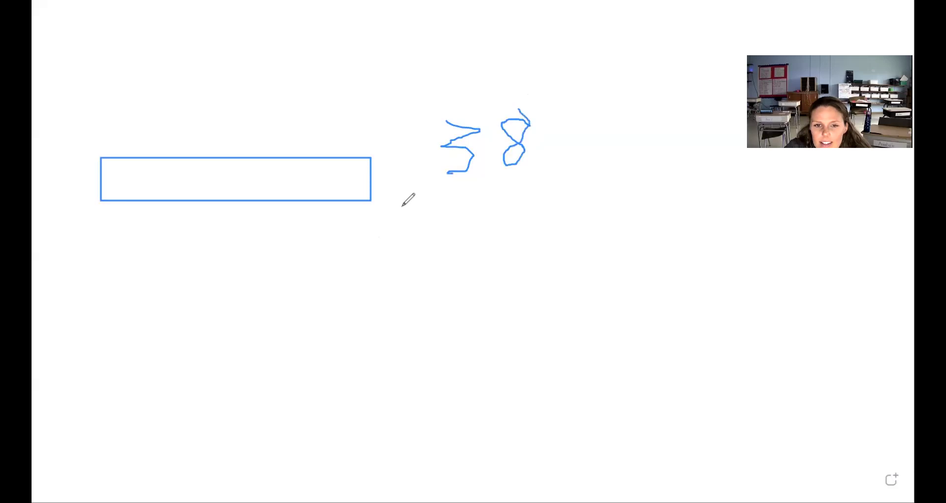
{"action": "left_click_drag", "start_coordinate": [403, 208], "coordinate": [386, 253]}
{"action": "left_click_drag", "start_coordinate": [383, 220], "coordinate": [418, 259]}
{"action": "mouse_move", "coordinate": [523, 199]}
{"action": "left_mouse_down"}
{"action": "mouse_move", "coordinate": [501, 211]}
{"action": "mouse_move", "coordinate": [527, 229]}
{"action": "mouse_move", "coordinate": [502, 242]}
{"action": "left_mouse_up"}
{"action": "left_click_drag", "start_coordinate": [351, 281], "coordinate": [379, 298]}
{"action": "left_click_drag", "start_coordinate": [495, 290], "coordinate": [602, 278]}
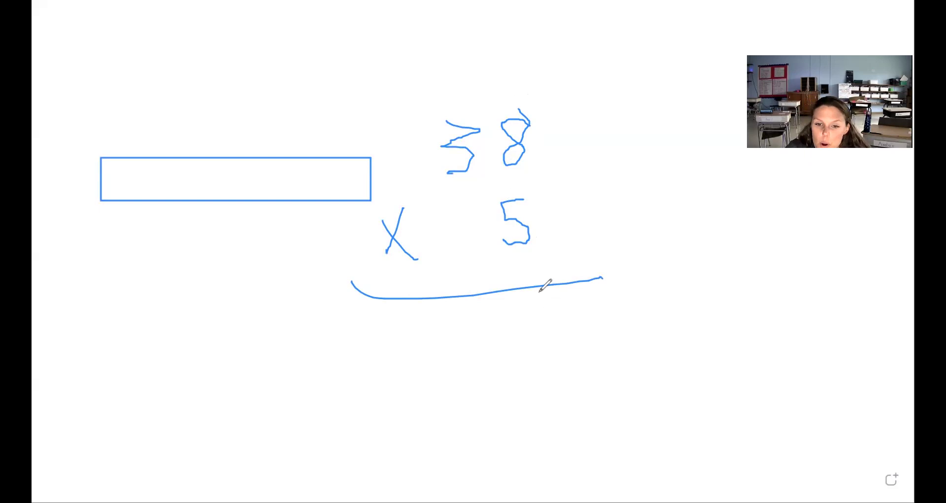
Step: Write carries 4 and 1, a placeholder 0, and the product 190 under the line
{"action": "mouse_move", "coordinate": [540, 303]}
{"action": "left_mouse_down"}
{"action": "mouse_move", "coordinate": [539, 347]}
{"action": "mouse_move", "coordinate": [544, 303]}
{"action": "left_mouse_up"}
{"action": "left_click_drag", "start_coordinate": [456, 83], "coordinate": [474, 137]}
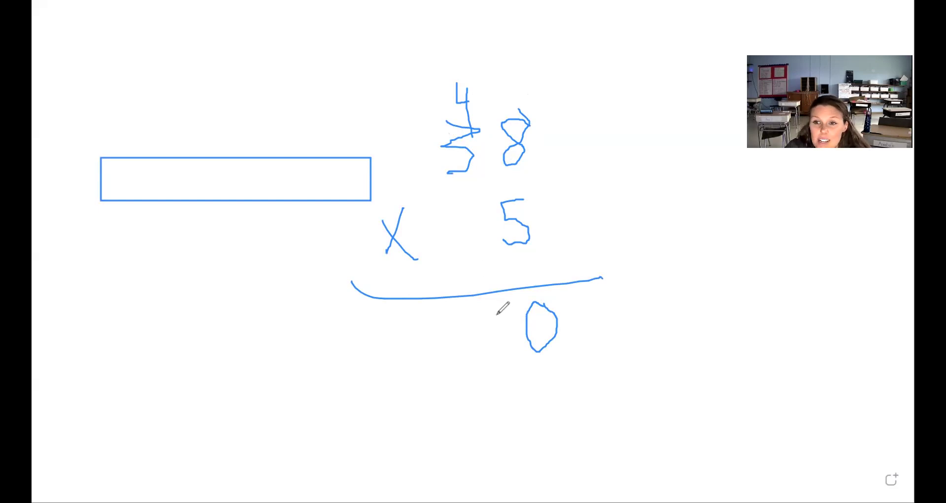
{"action": "mouse_move", "coordinate": [495, 306]}
{"action": "left_mouse_down"}
{"action": "mouse_move", "coordinate": [475, 314]}
{"action": "mouse_move", "coordinate": [489, 331]}
{"action": "mouse_move", "coordinate": [494, 316]}
{"action": "mouse_move", "coordinate": [503, 364]}
{"action": "left_mouse_up"}
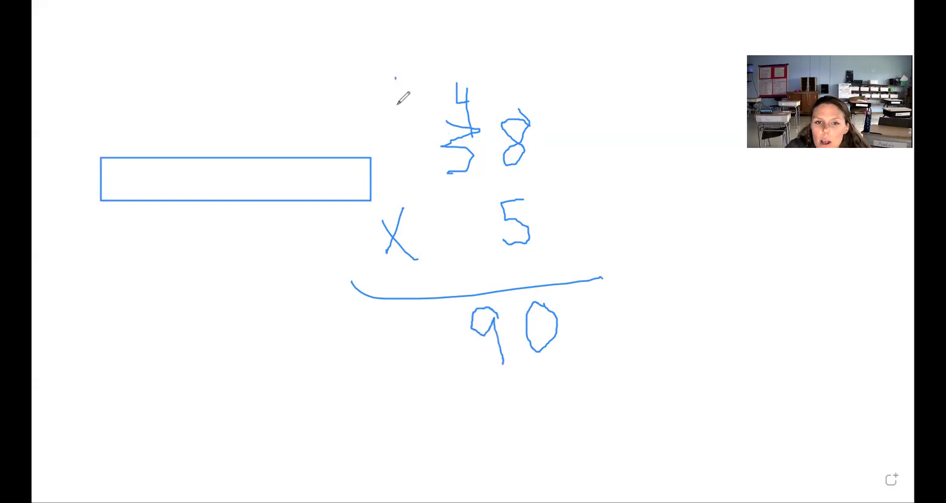
{"action": "left_click_drag", "start_coordinate": [395, 78], "coordinate": [398, 108]}
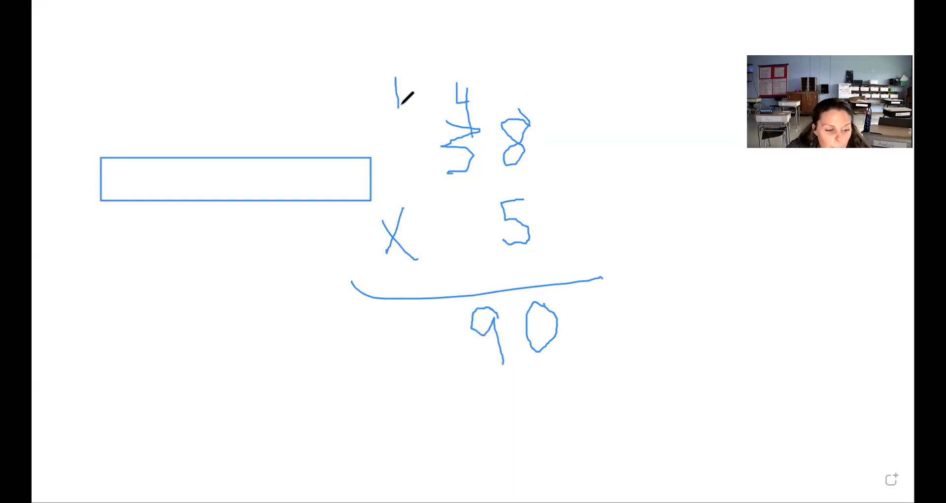
{"action": "mouse_move", "coordinate": [399, 121]}
{"action": "left_mouse_down"}
{"action": "mouse_move", "coordinate": [388, 146]}
{"action": "mouse_move", "coordinate": [413, 165]}
{"action": "mouse_move", "coordinate": [398, 115]}
{"action": "mouse_move", "coordinate": [392, 124]}
{"action": "left_mouse_up"}
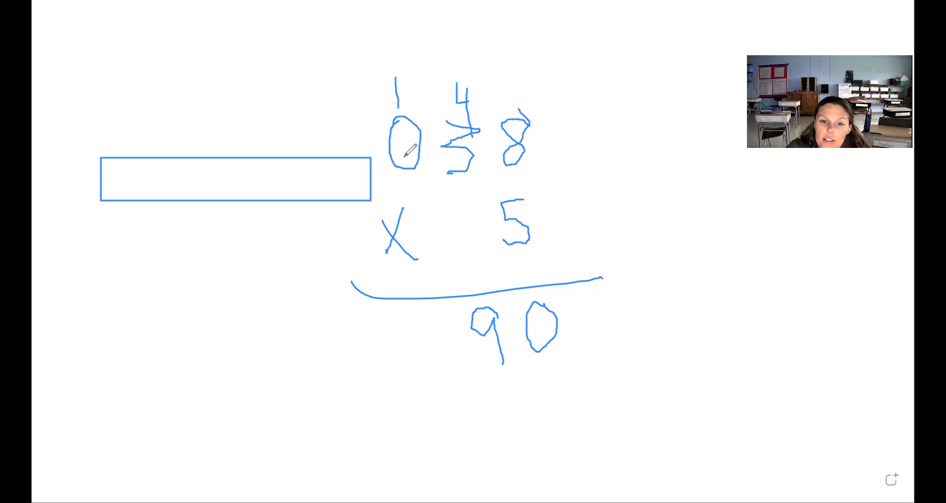
{"action": "left_click_drag", "start_coordinate": [447, 314], "coordinate": [455, 369]}
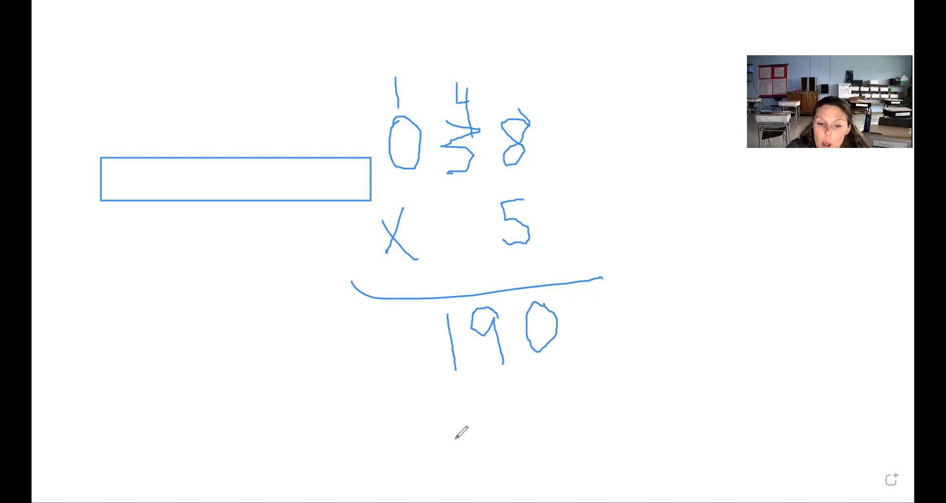